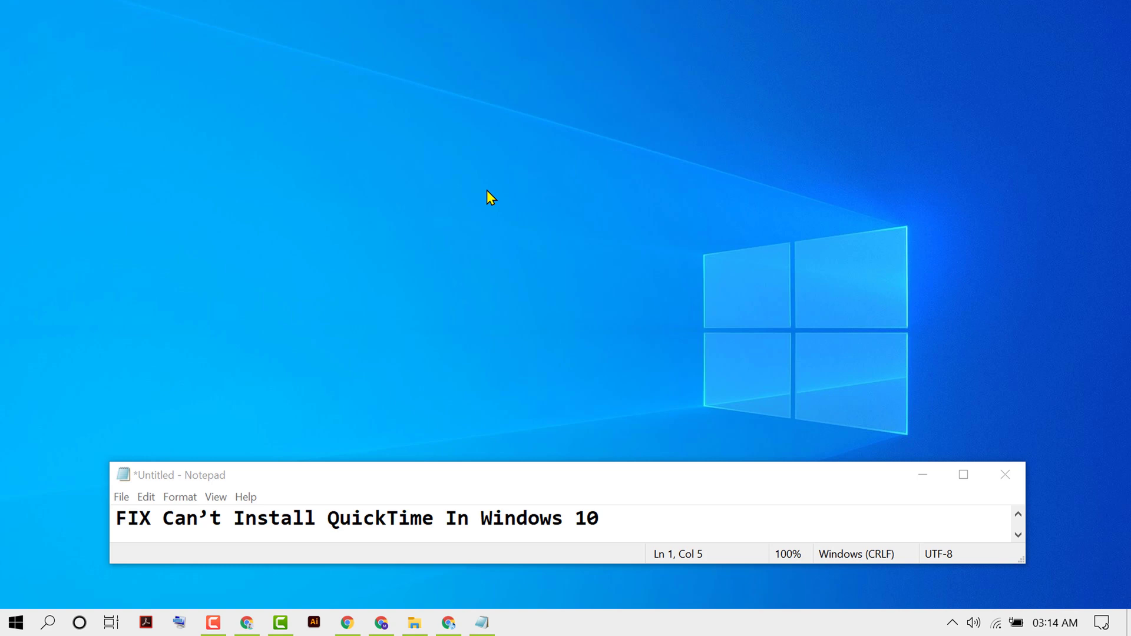
# Minimise the 'FIX Can't Install QuickTime In Windows 10' Notepad note to reveal the desktop
pyautogui.click(922, 475)
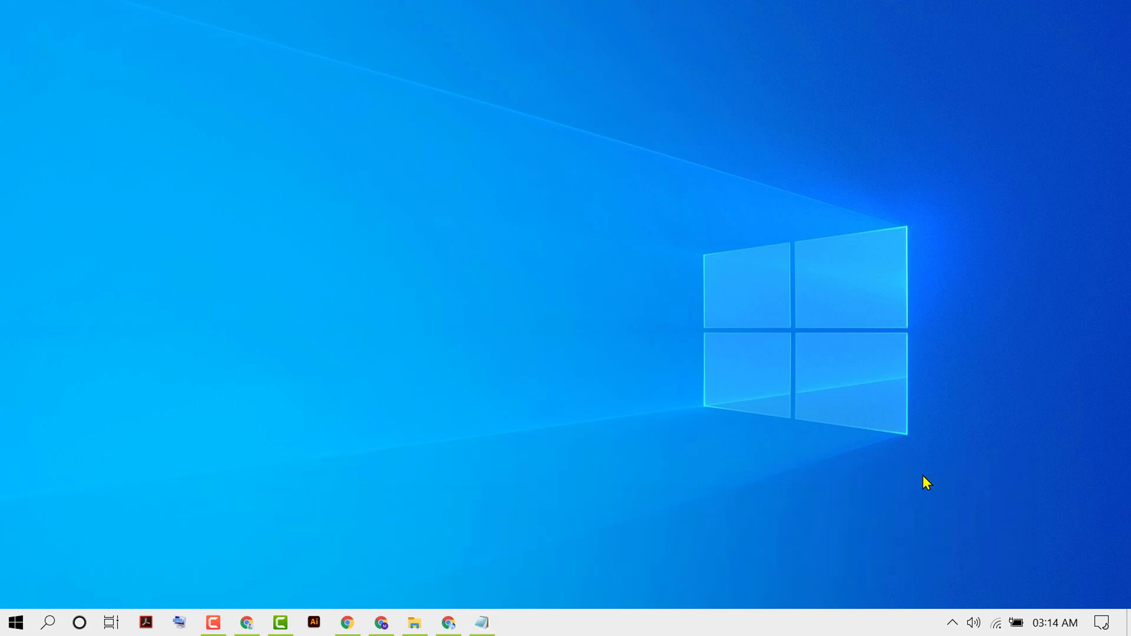
# Open Task Manager from the taskbar, end the Cortana process, and close Task Manager
pyautogui.rightClick(739, 630)
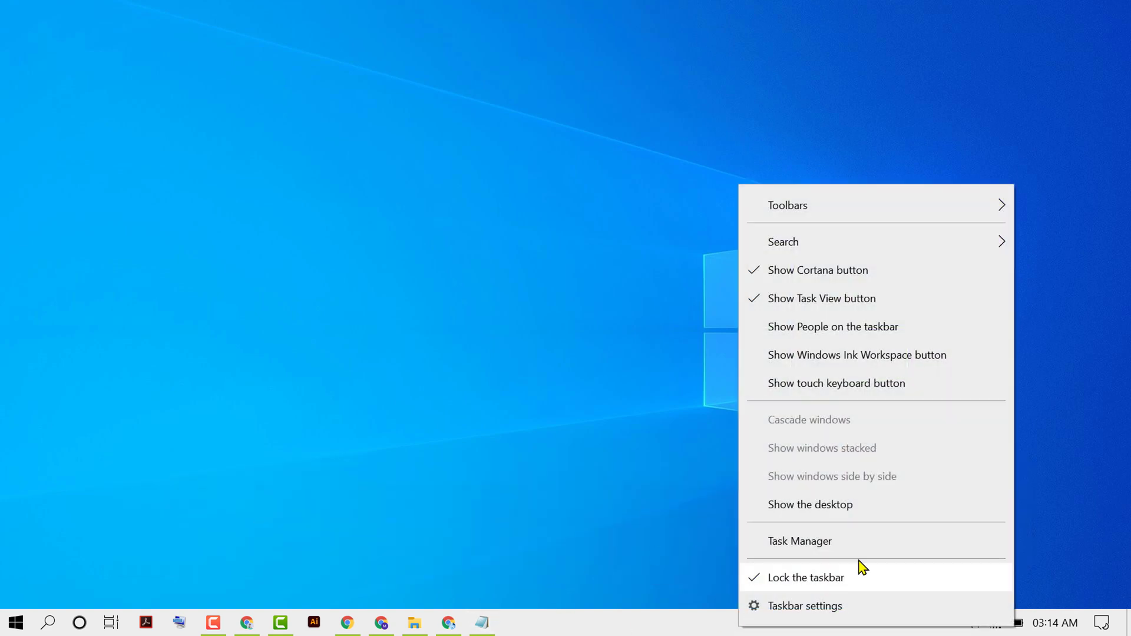
pyautogui.click(820, 544)
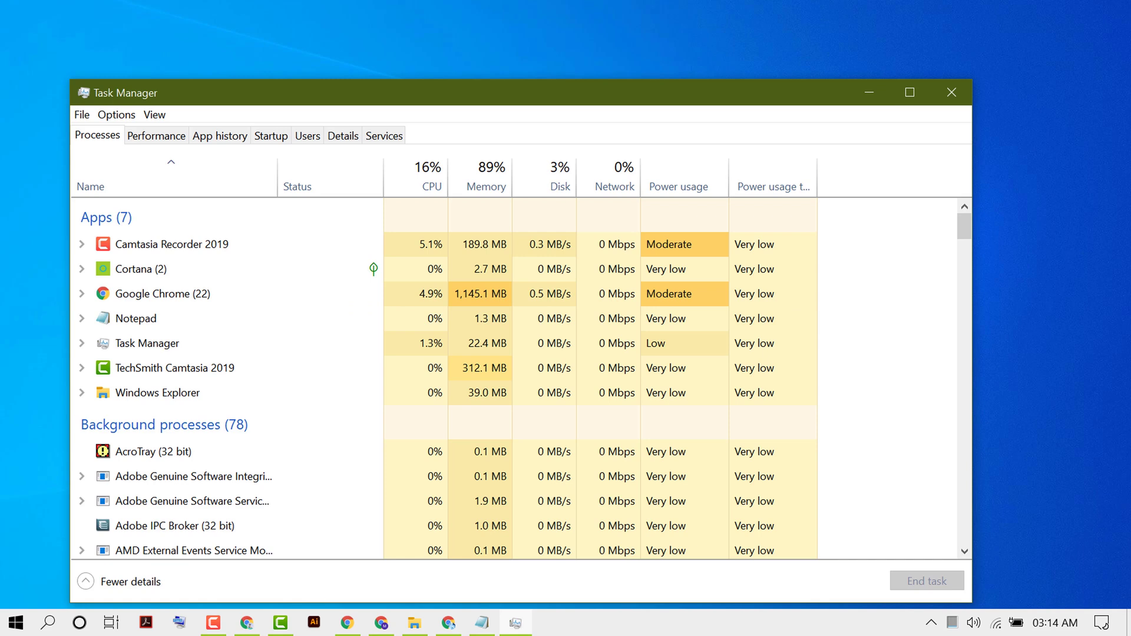
pyautogui.click(163, 273)
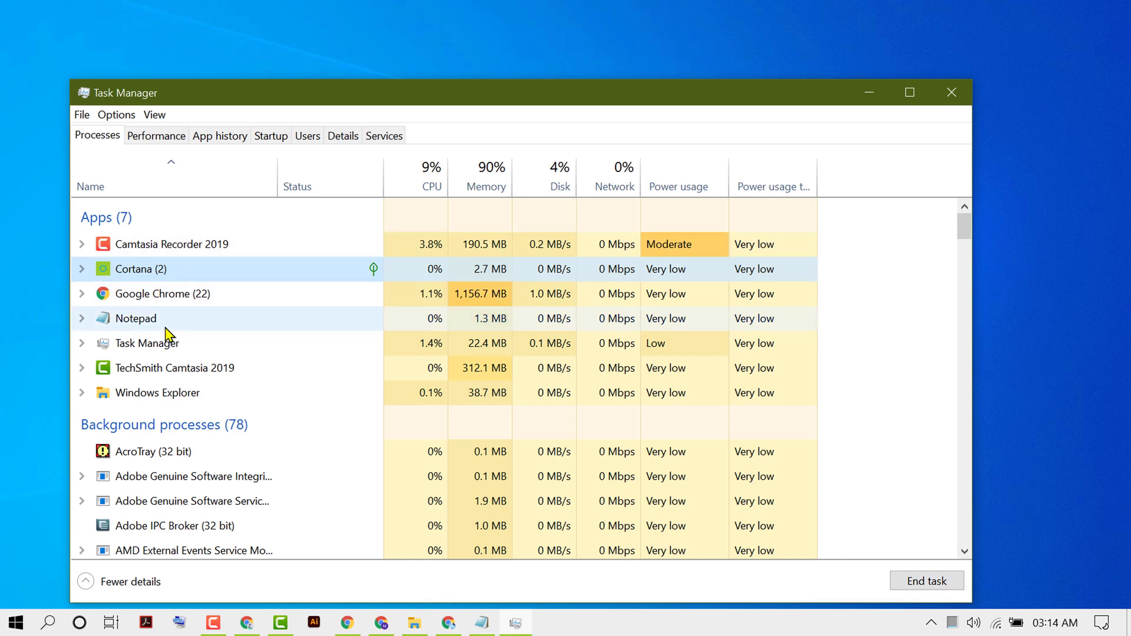
pyautogui.click(946, 581)
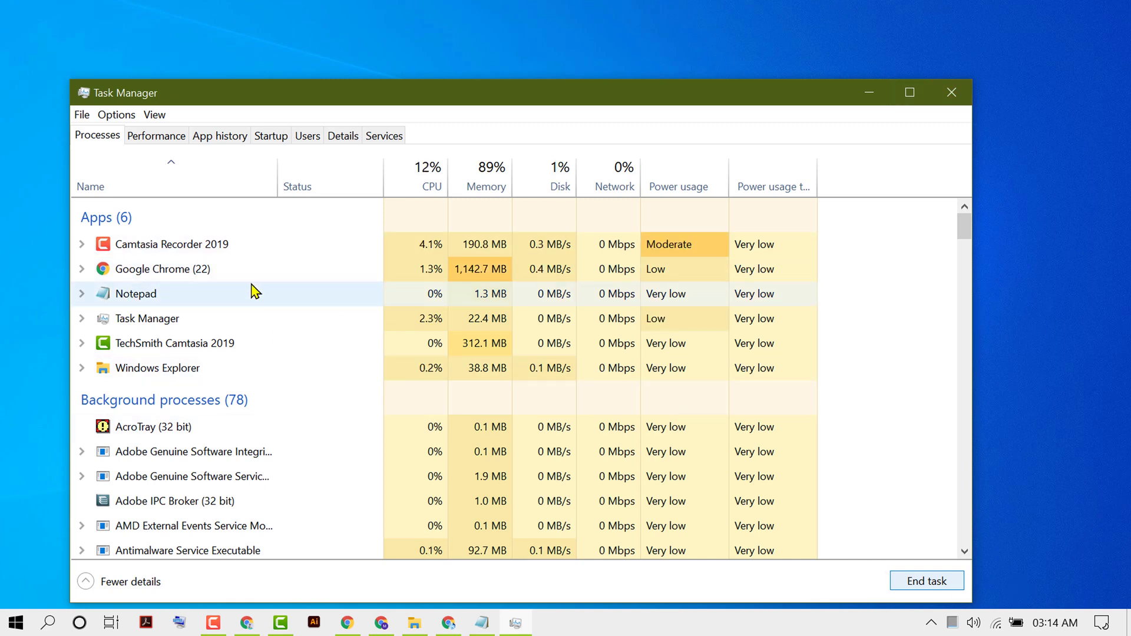
pyautogui.click(960, 94)
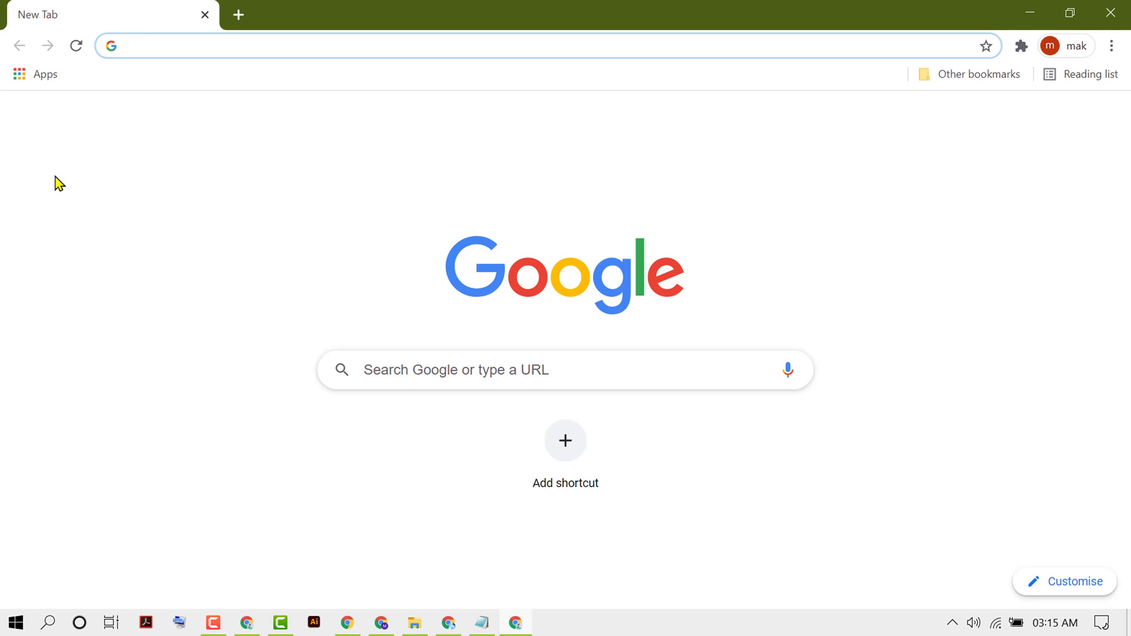
# Search 'quicktime', download QuickTimeInstaller.exe from Apple's QuickTime 7.7.9 page, and show it in its folder
pyautogui.write('q')
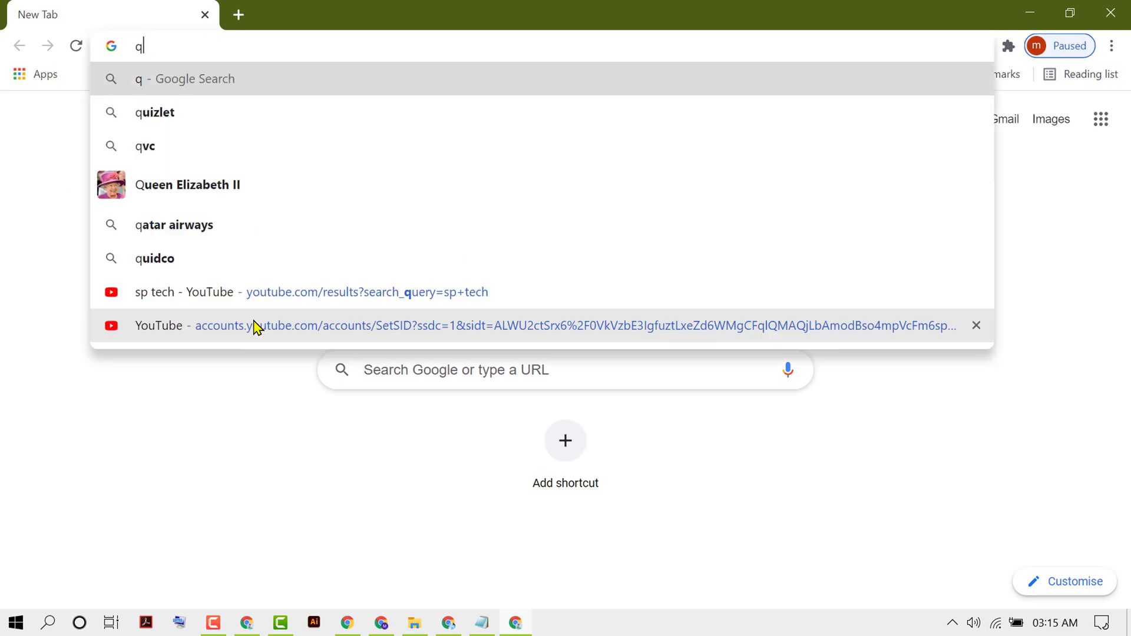
pyautogui.write('ui')
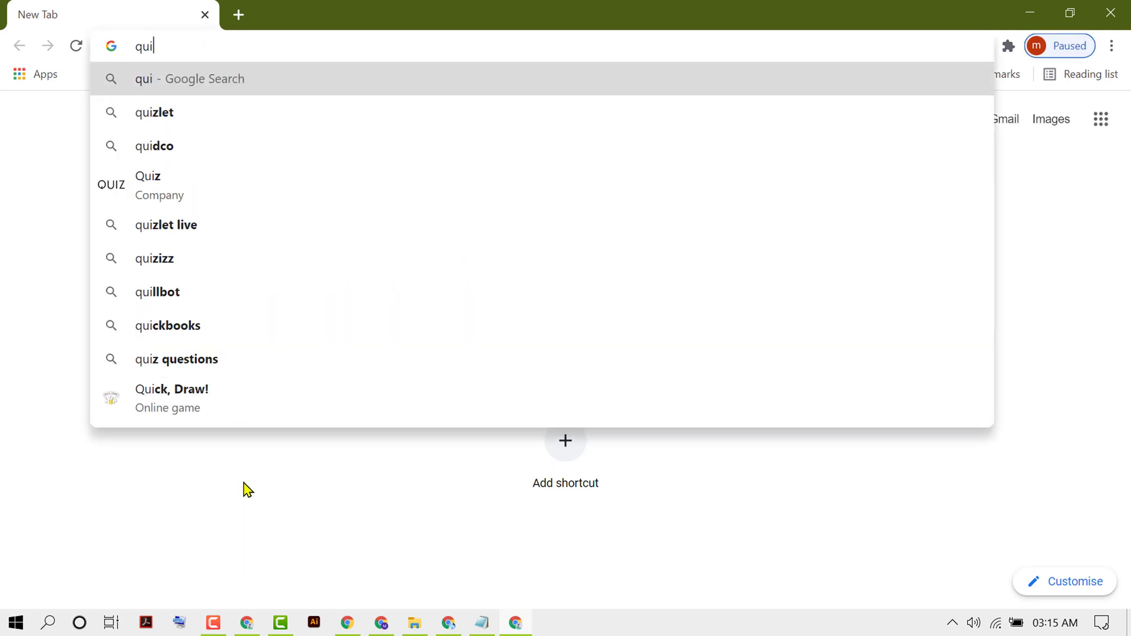
pyautogui.write('ckt')
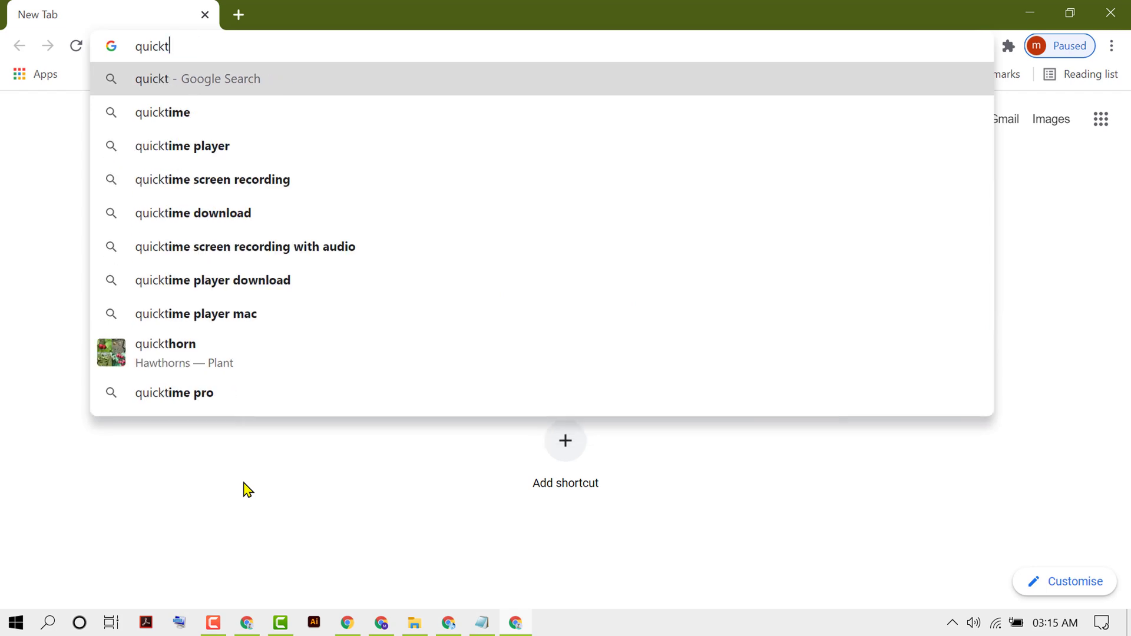
pyautogui.write('ime')
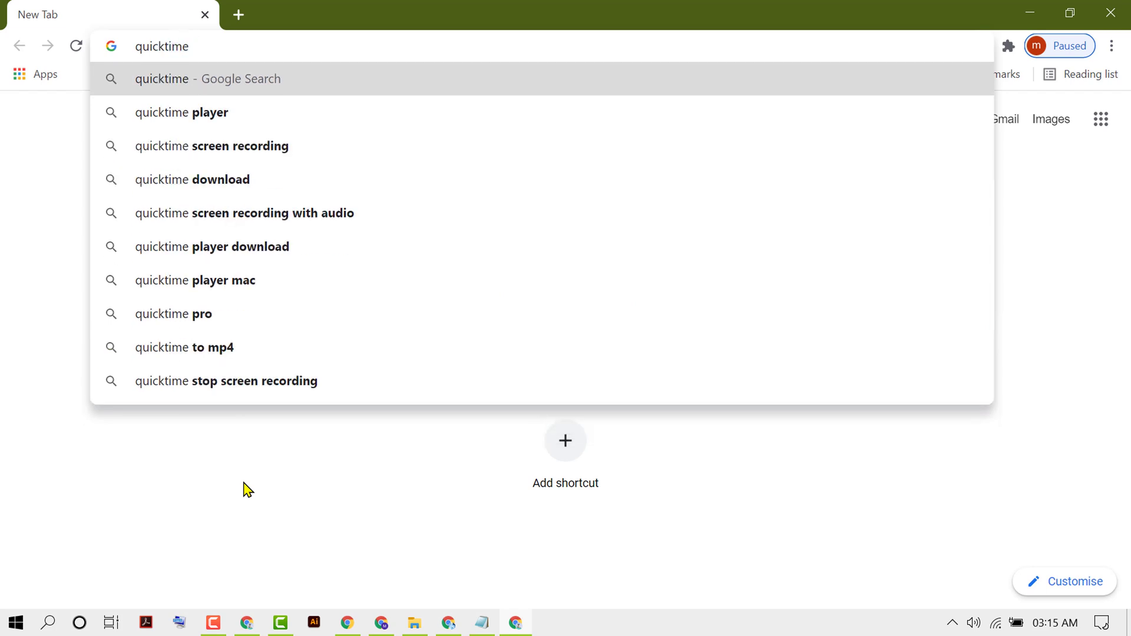
pyautogui.press('Return')
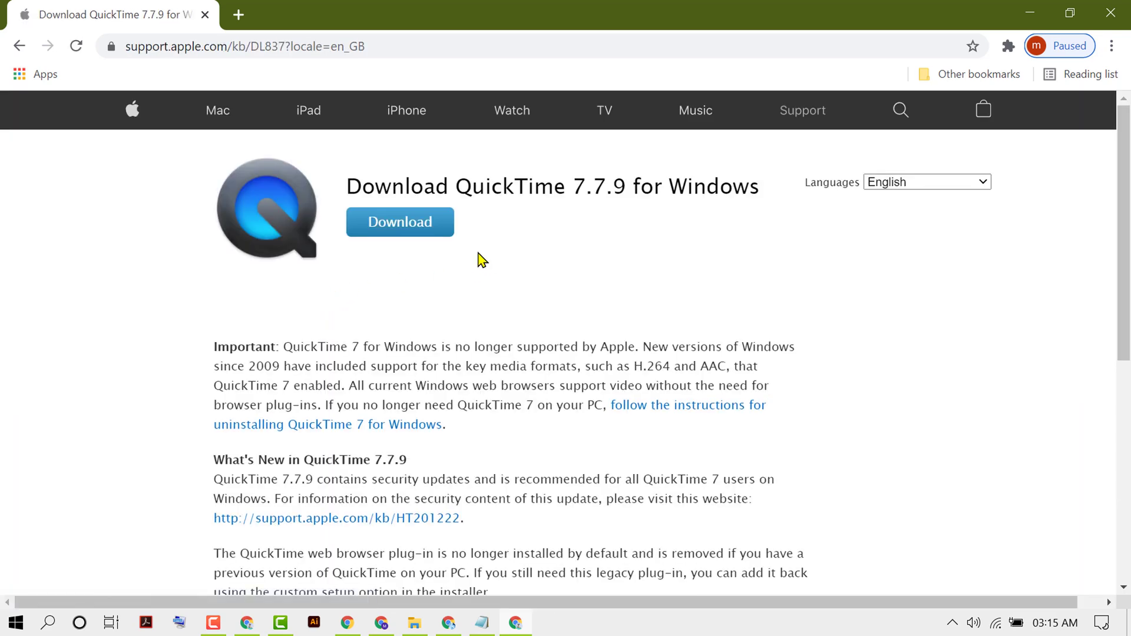
pyautogui.click(418, 233)
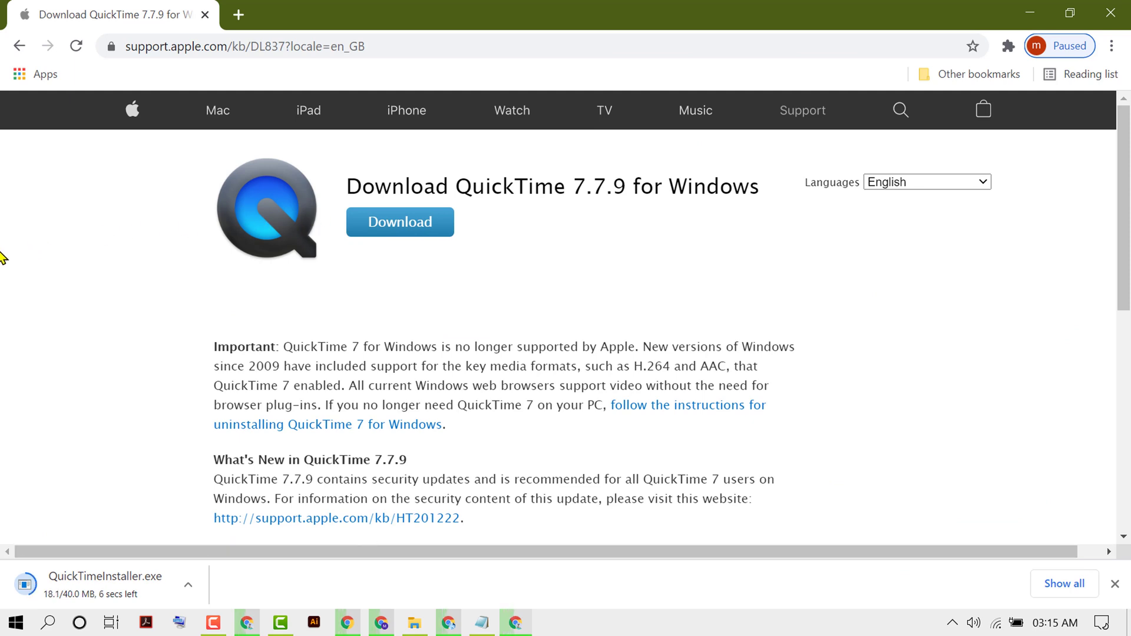
pyautogui.click(188, 586)
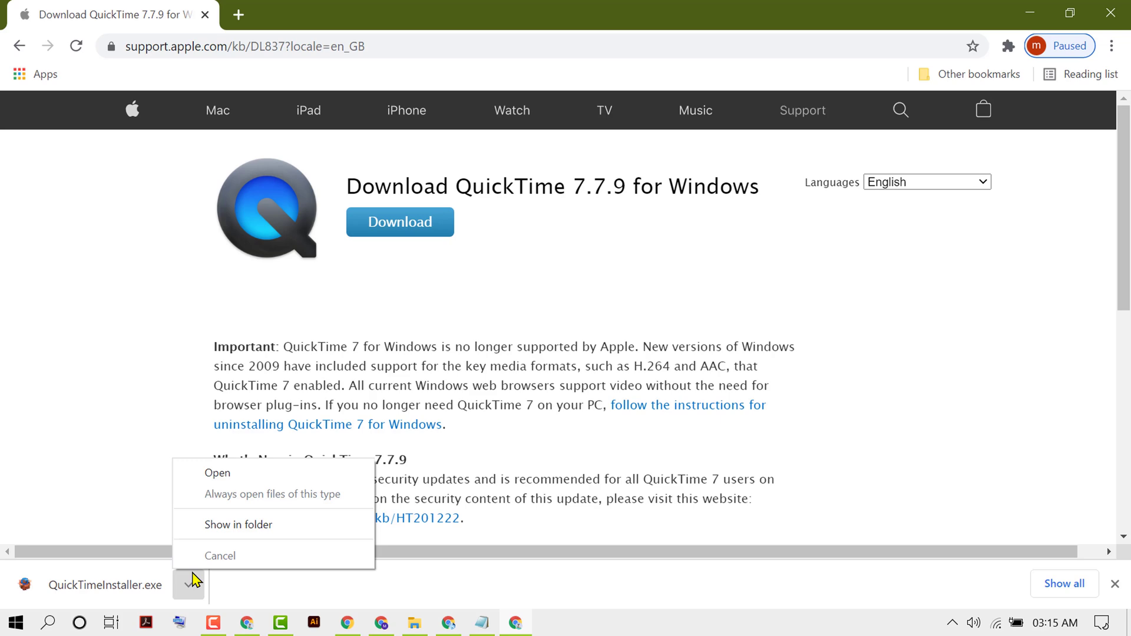
pyautogui.click(254, 531)
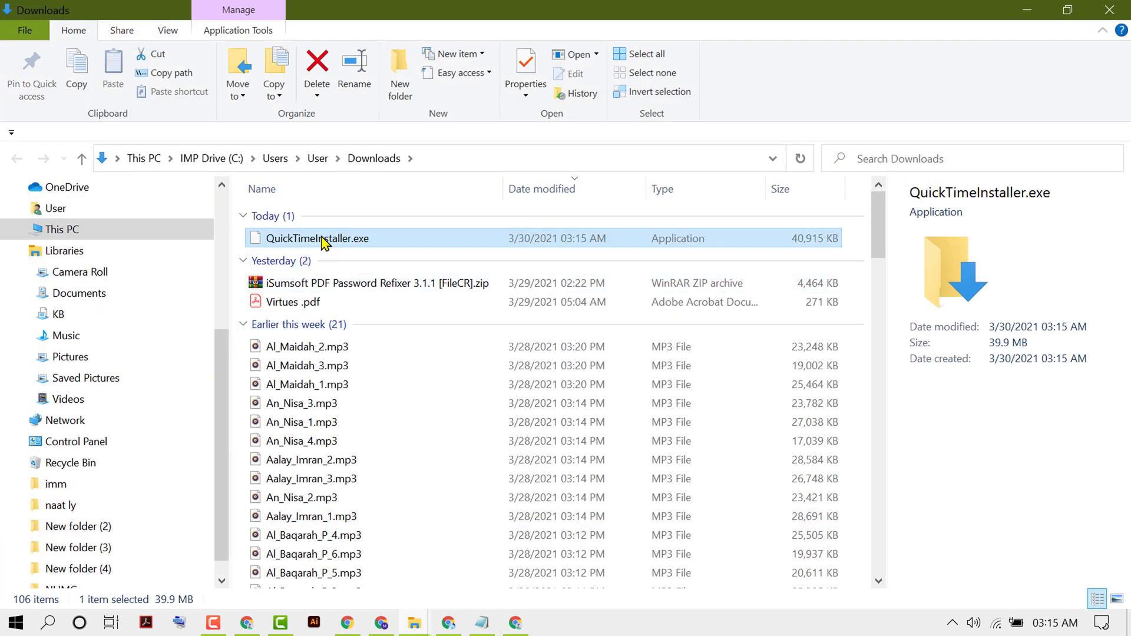
# Copy QuickTimeInstaller.exe from Downloads and minimise the Explorer and Chrome windows
pyautogui.rightClick(324, 240)
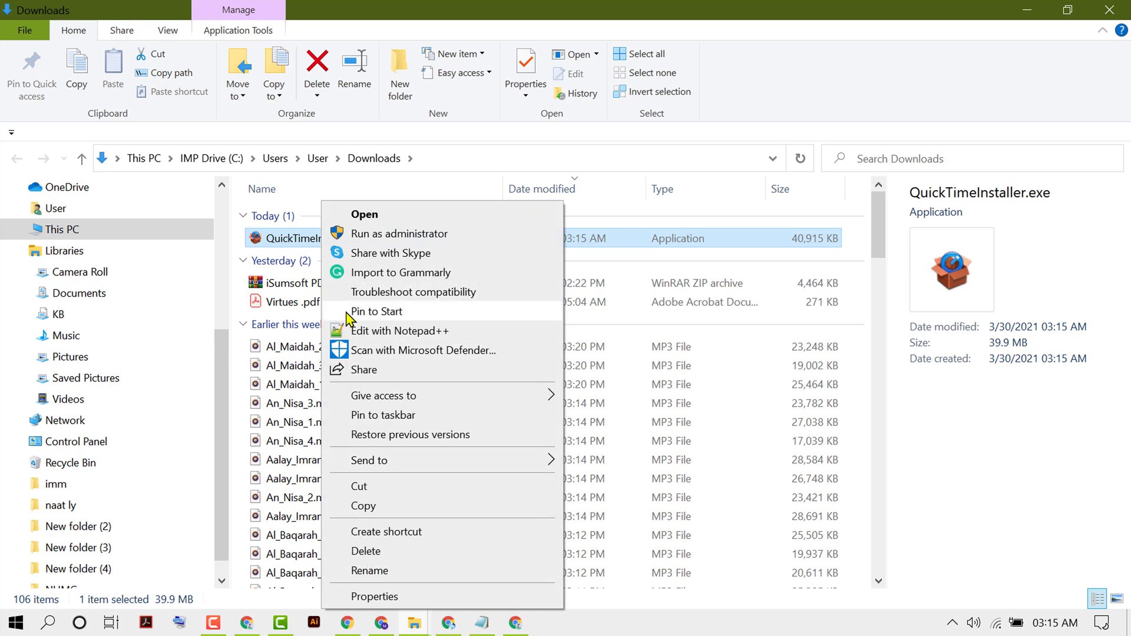
pyautogui.click(368, 506)
pyautogui.click(1027, 9)
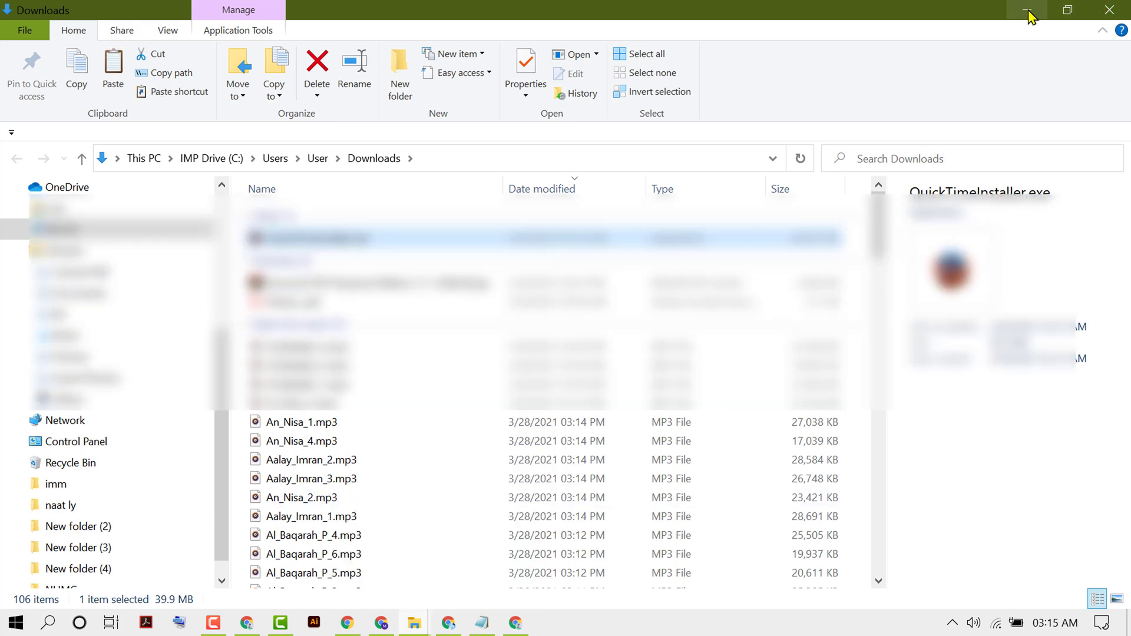
pyautogui.click(1030, 13)
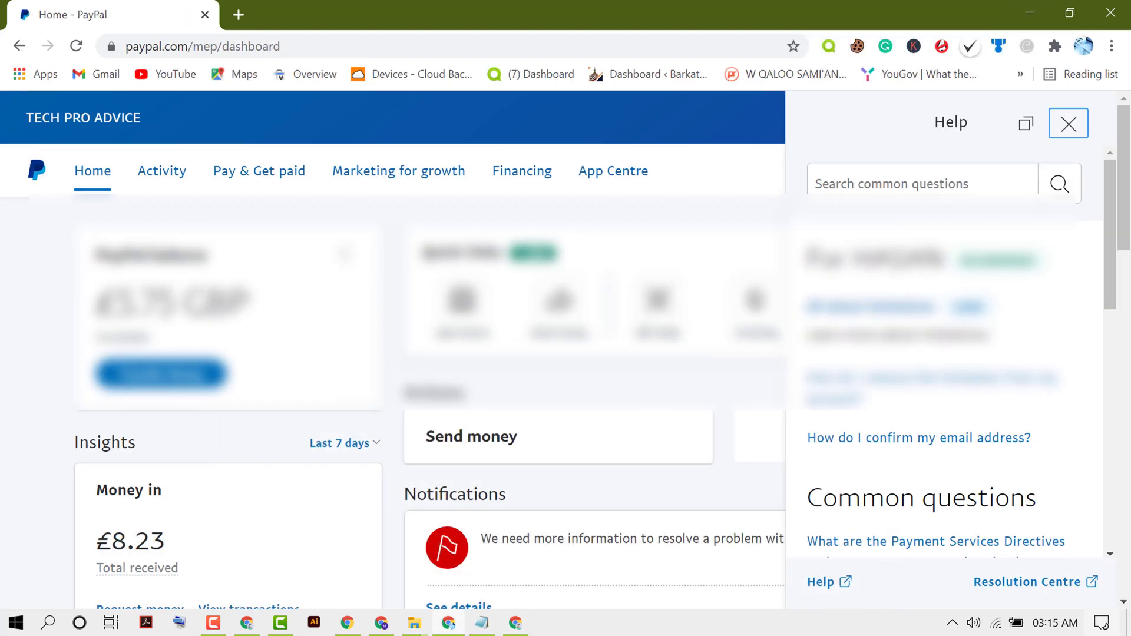
pyautogui.click(1030, 13)
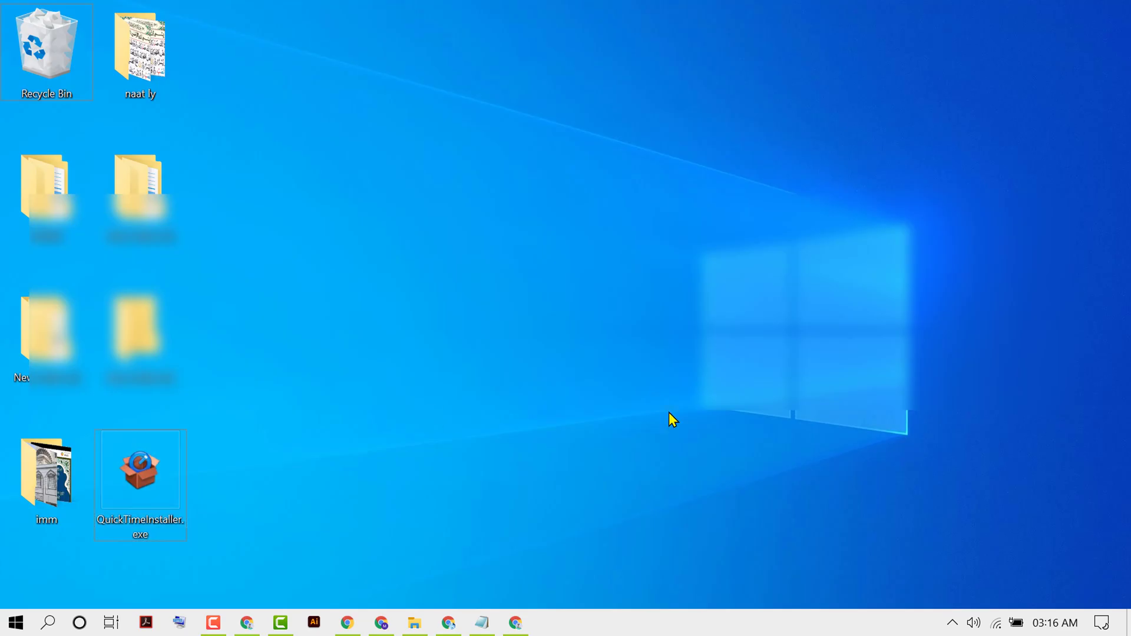
# In the installer's Properties, enable Windows 7 compatibility mode, then apply and close
pyautogui.rightClick(139, 475)
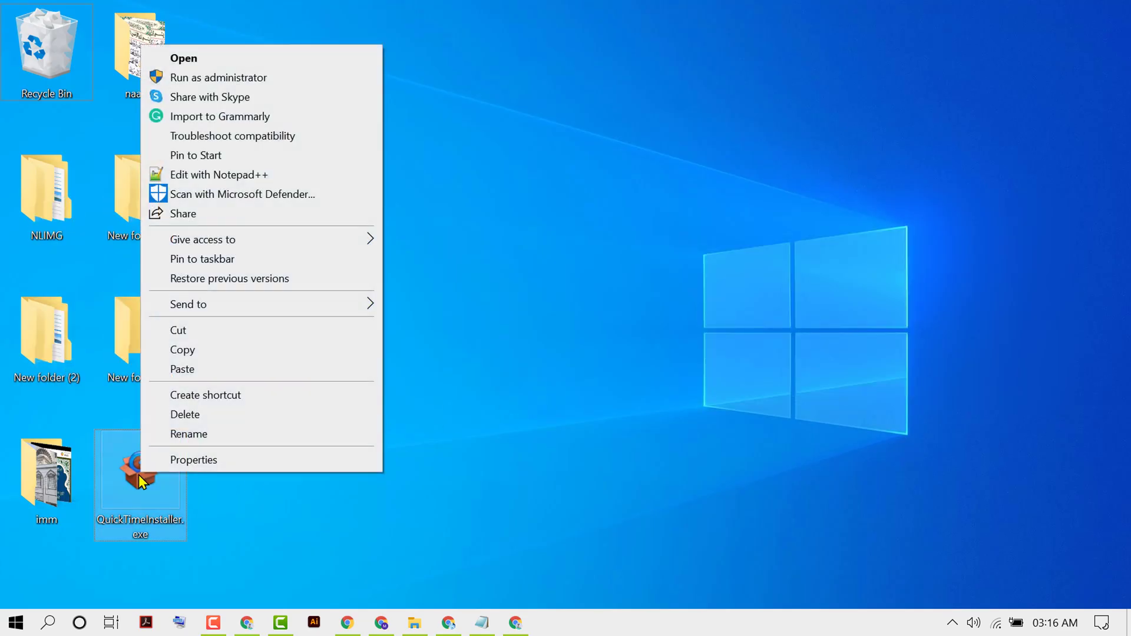
pyautogui.click(213, 461)
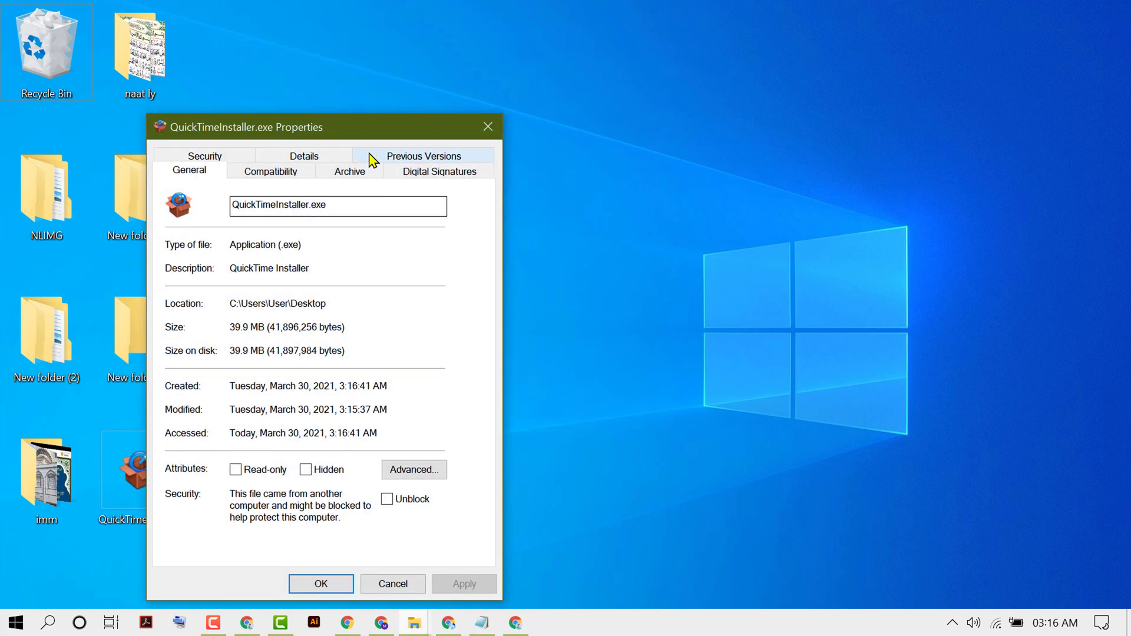
pyautogui.moveTo(342, 137); pyautogui.dragTo(522, 124)
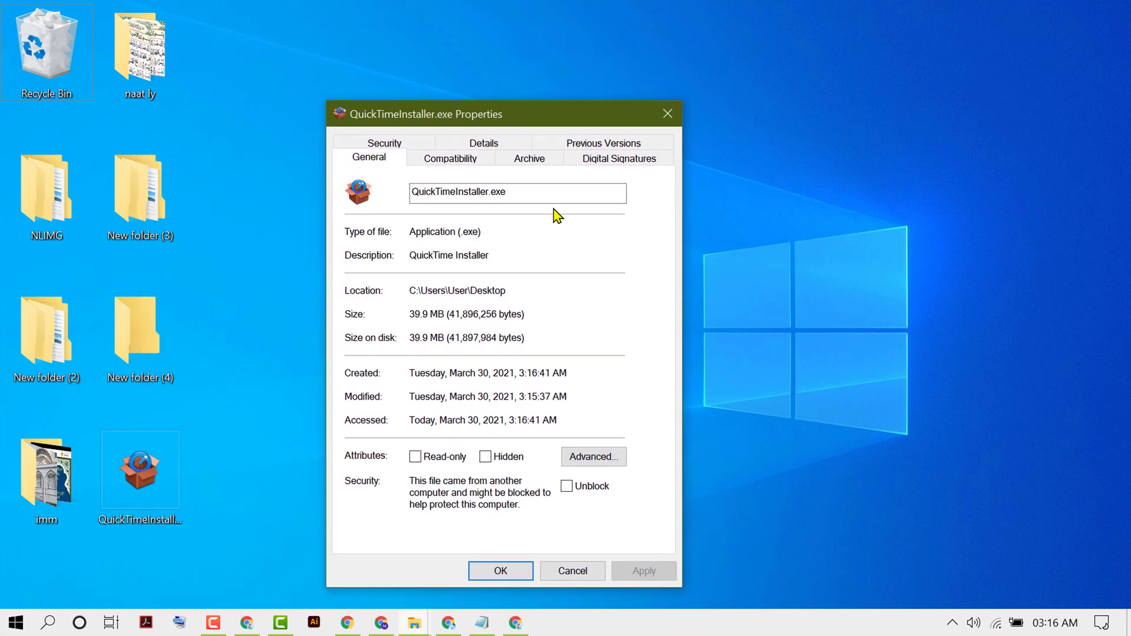
pyautogui.click(463, 163)
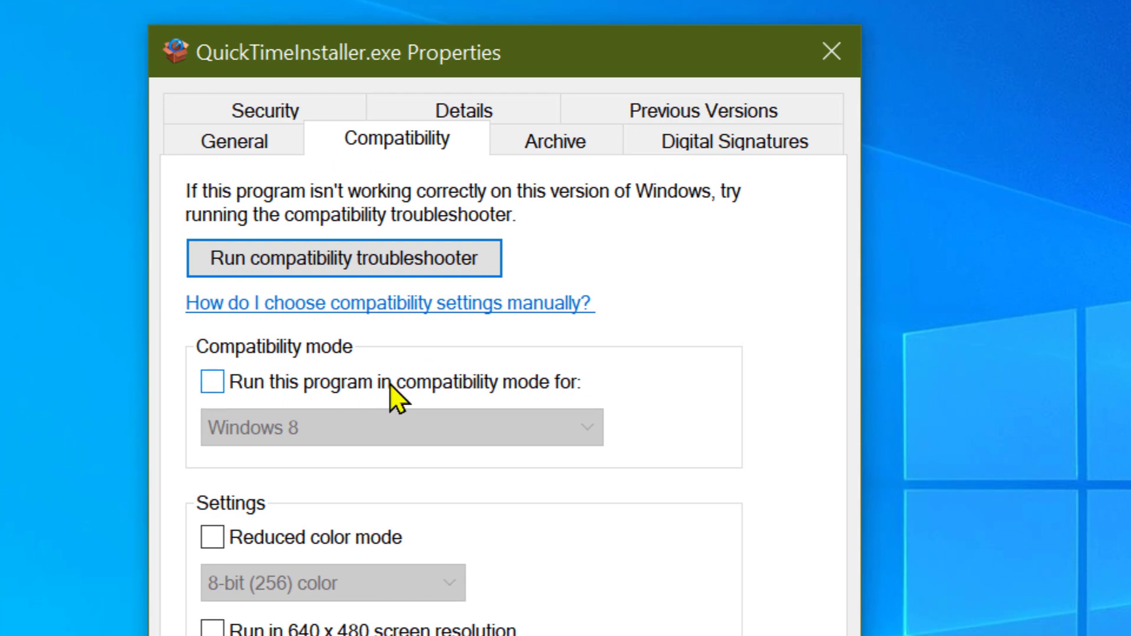
pyautogui.click(214, 381)
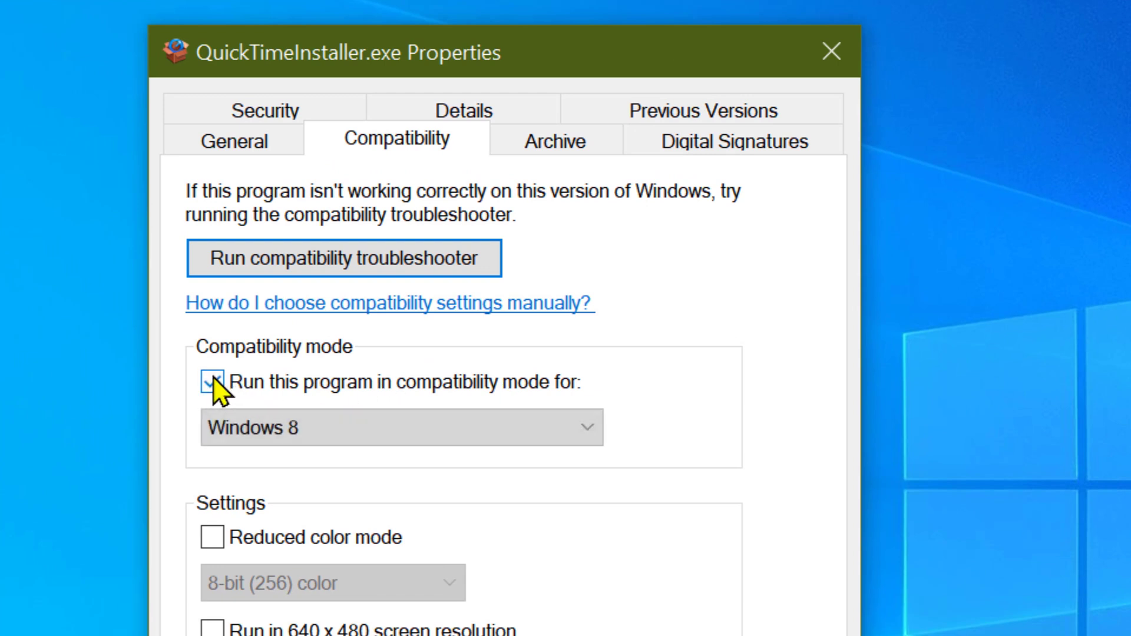
pyautogui.click(365, 434)
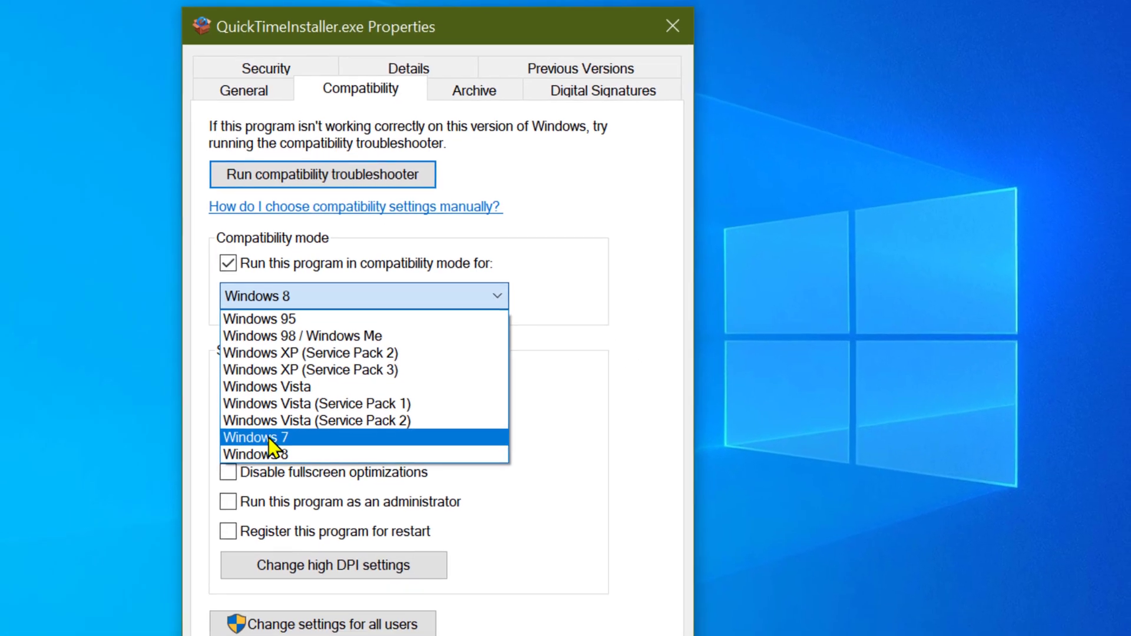
pyautogui.click(272, 480)
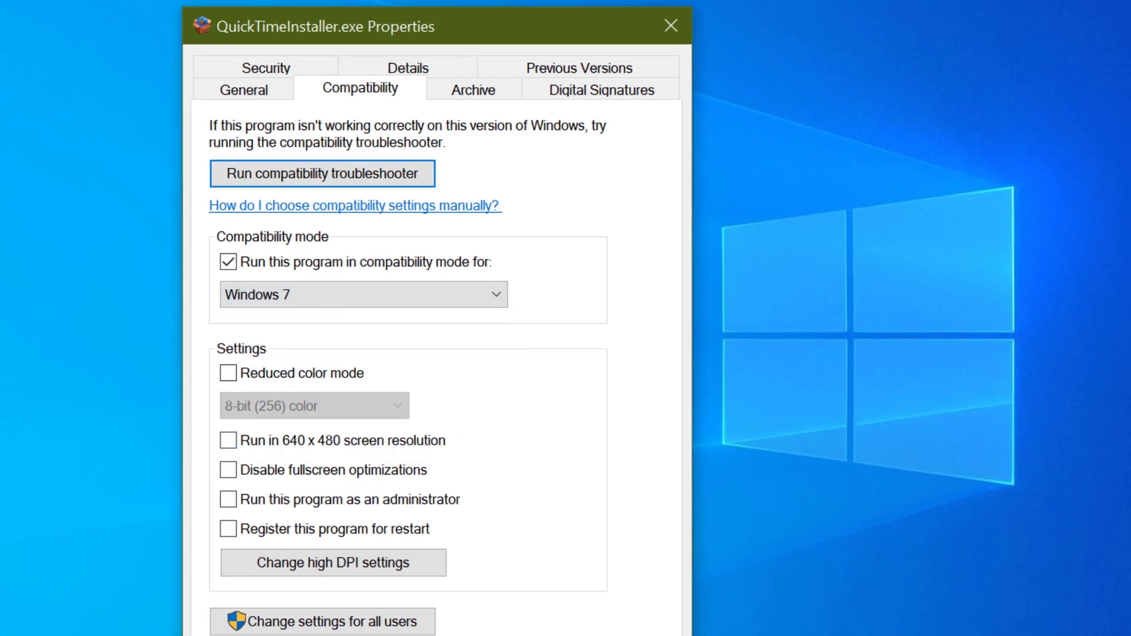
pyautogui.click(643, 583)
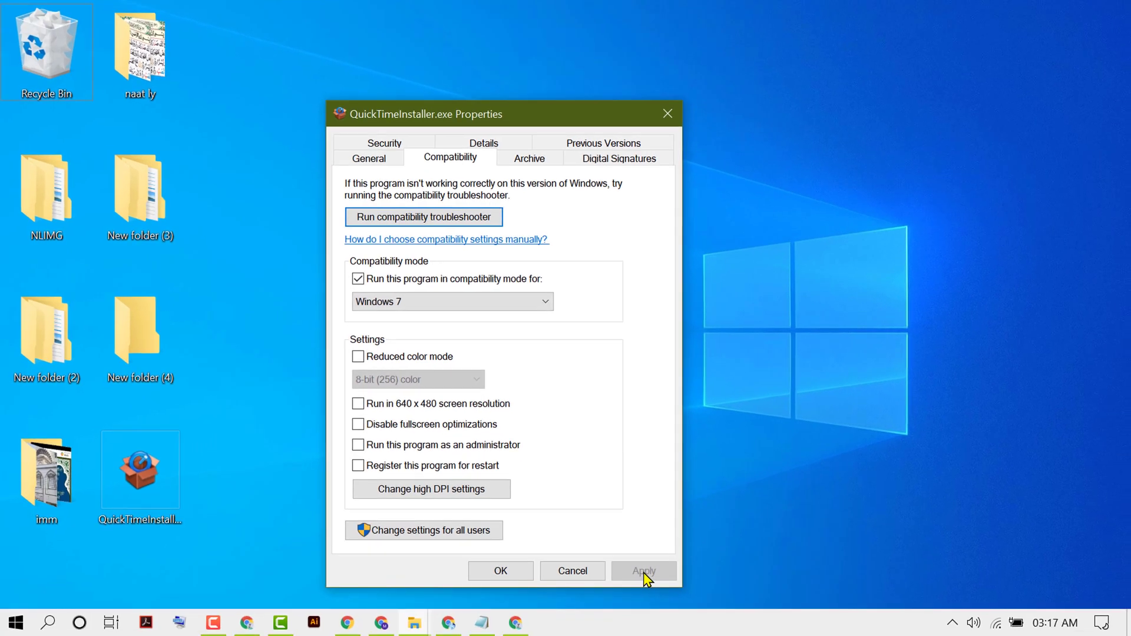
pyautogui.click(499, 571)
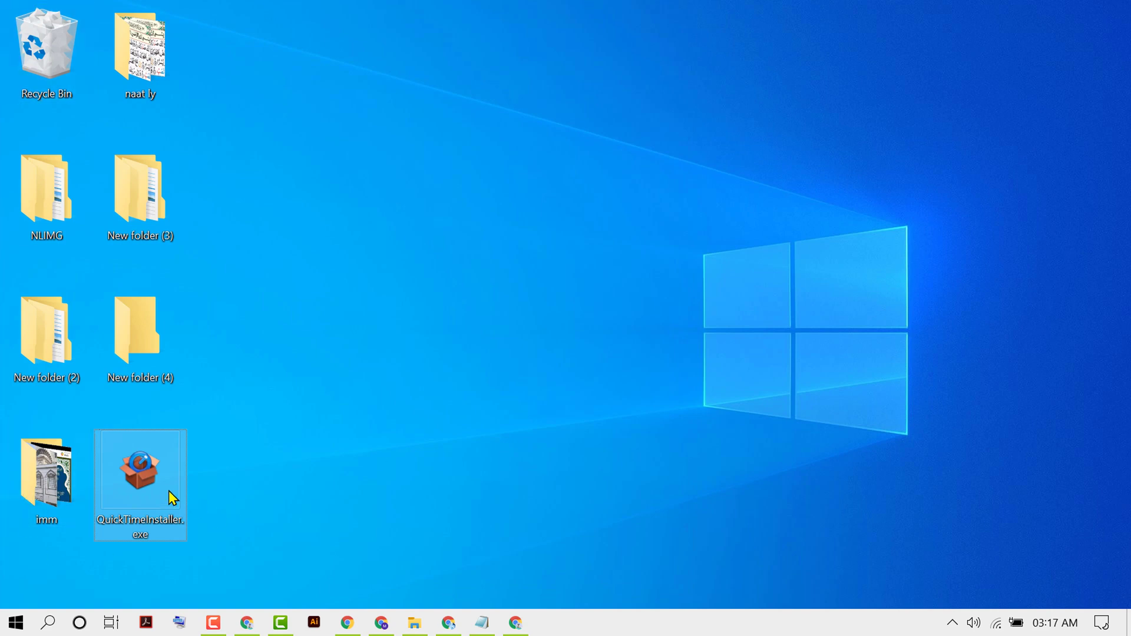
# Run QuickTimeInstaller.exe, accept the licence, and install with the Typical setup
pyautogui.doubleClick(137, 469)
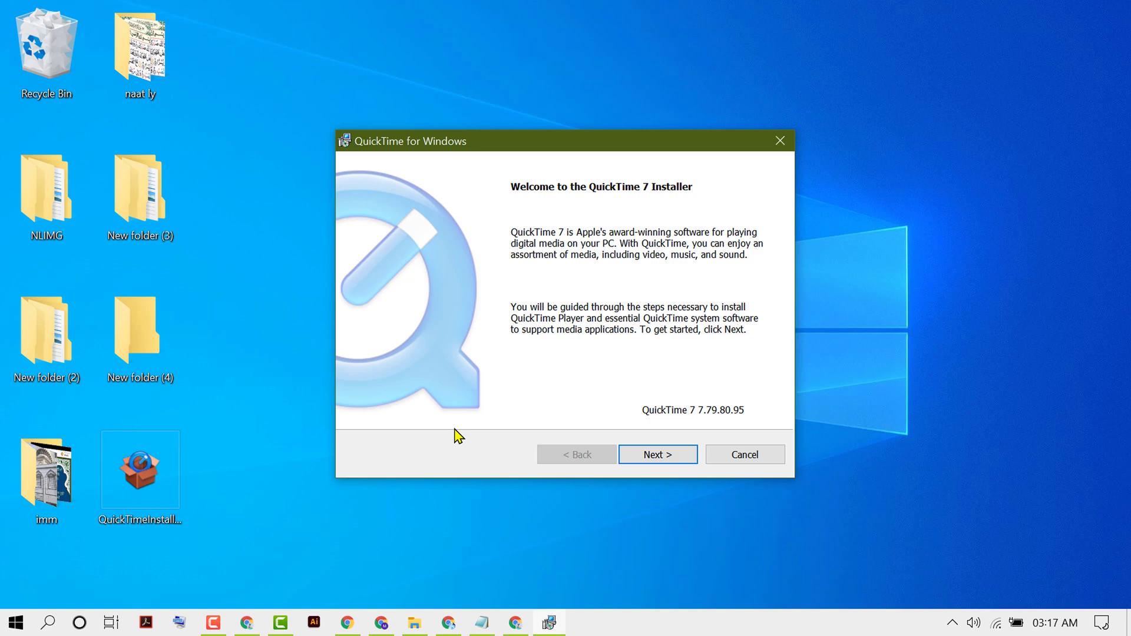
pyautogui.click(658, 455)
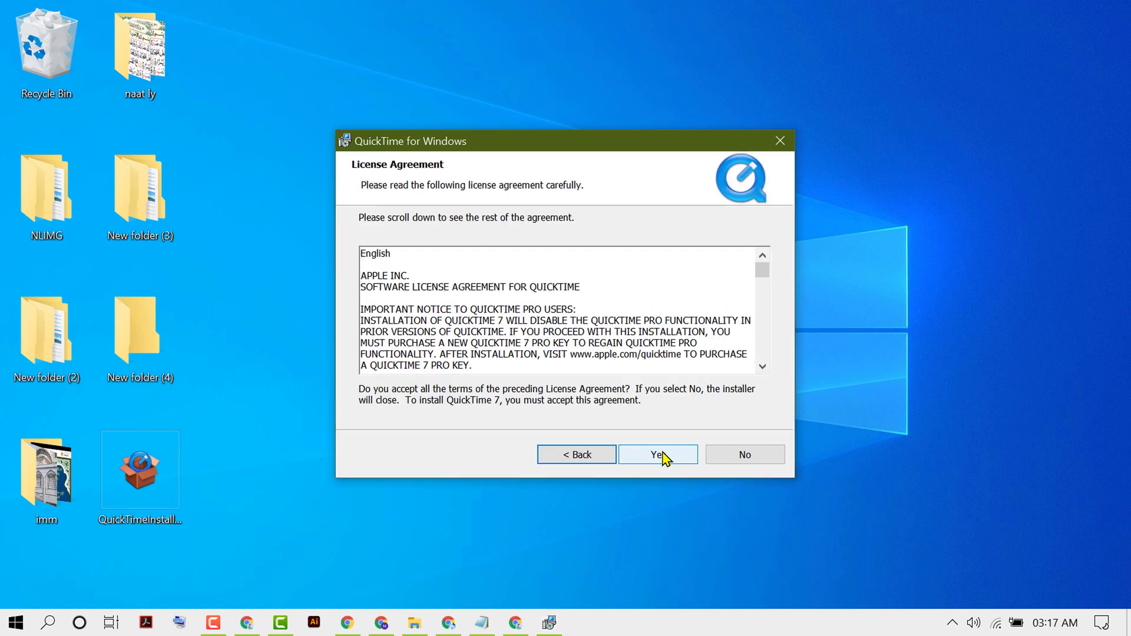
pyautogui.click(659, 454)
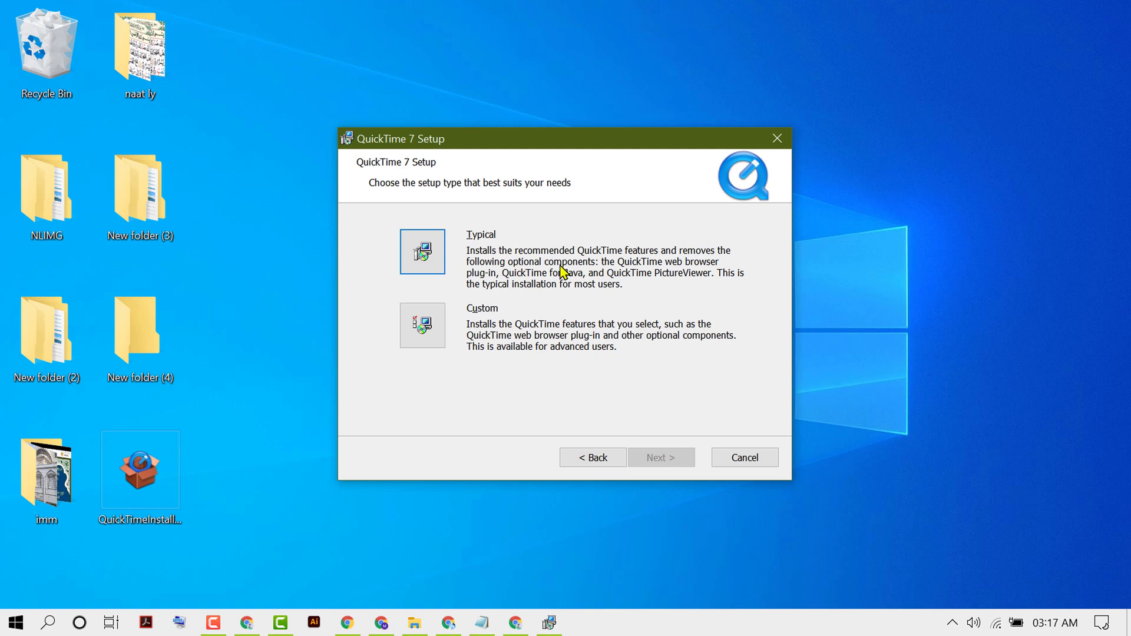
pyautogui.click(422, 257)
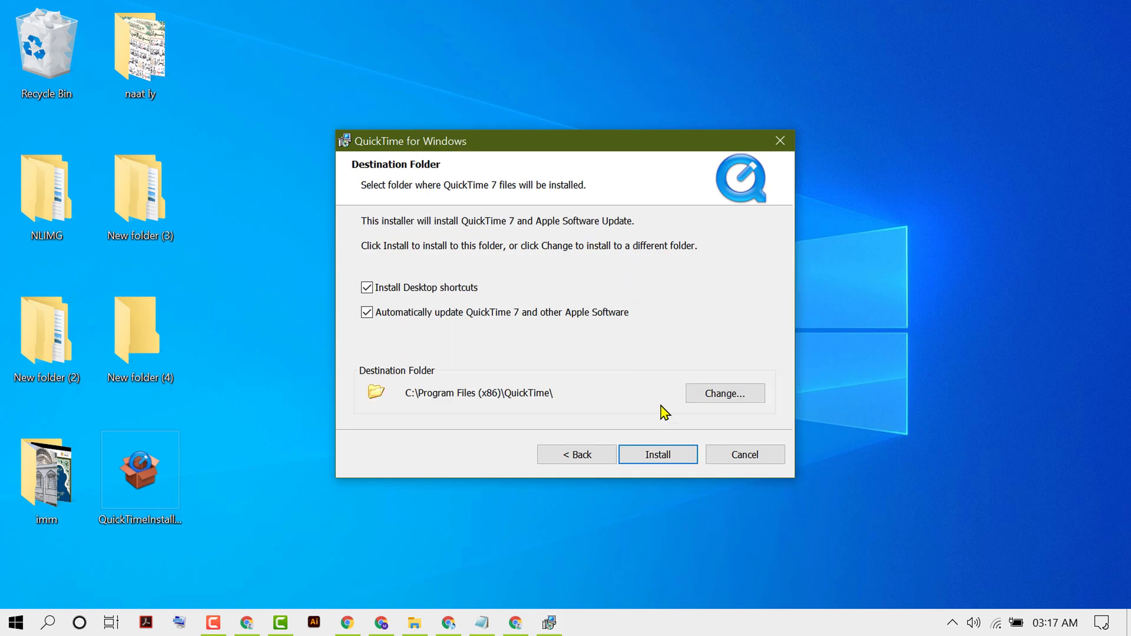
pyautogui.click(664, 465)
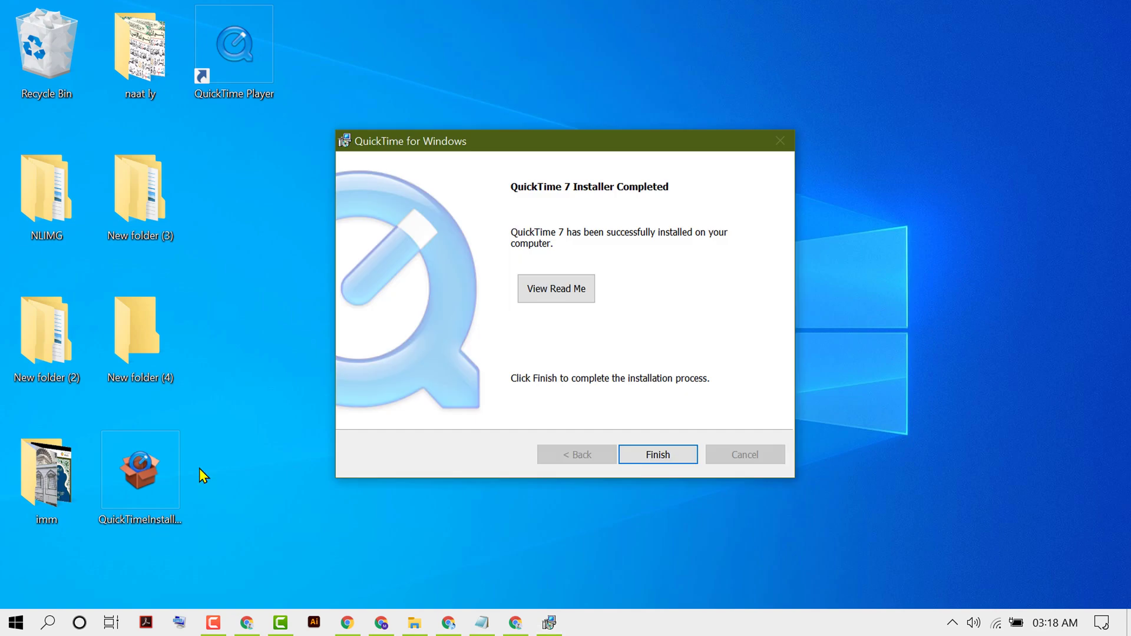
# Finish the installer and launch QuickTime Player from its desktop shortcut, dismissing the file-association prompt
pyautogui.click(627, 452)
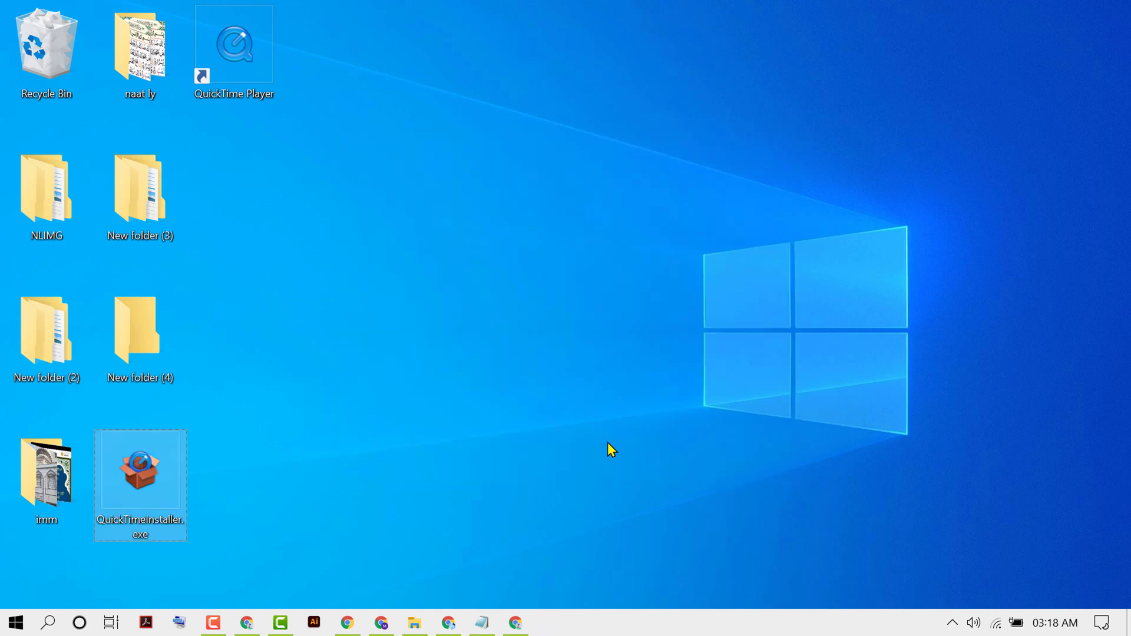
pyautogui.doubleClick(235, 58)
pyautogui.click(701, 188)
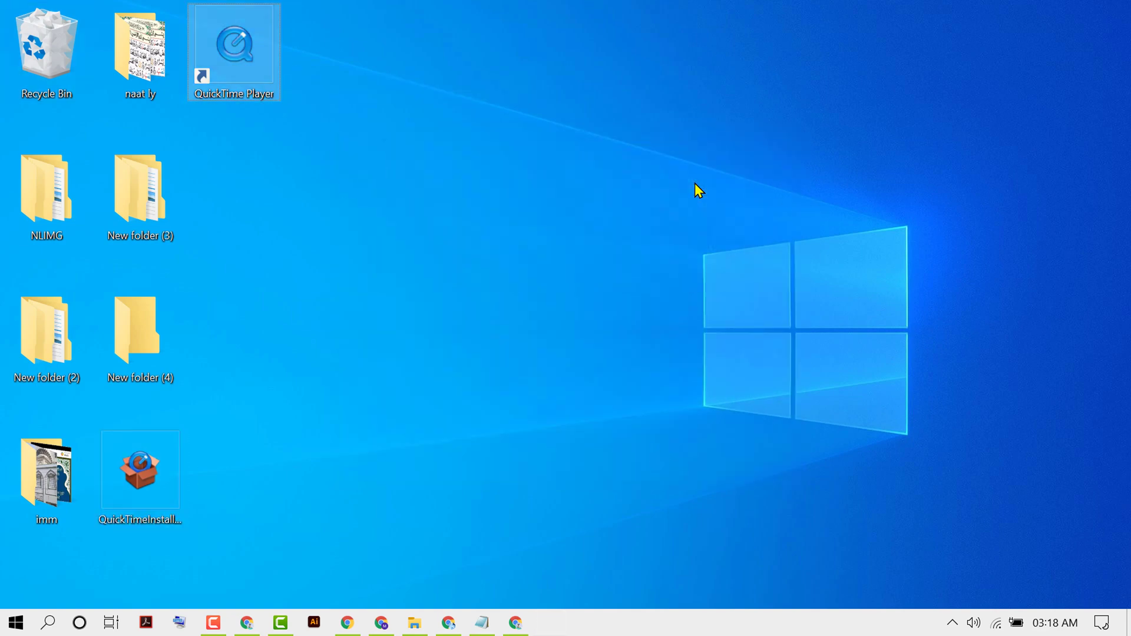
pyautogui.moveTo(532, 133); pyautogui.dragTo(453, 156)
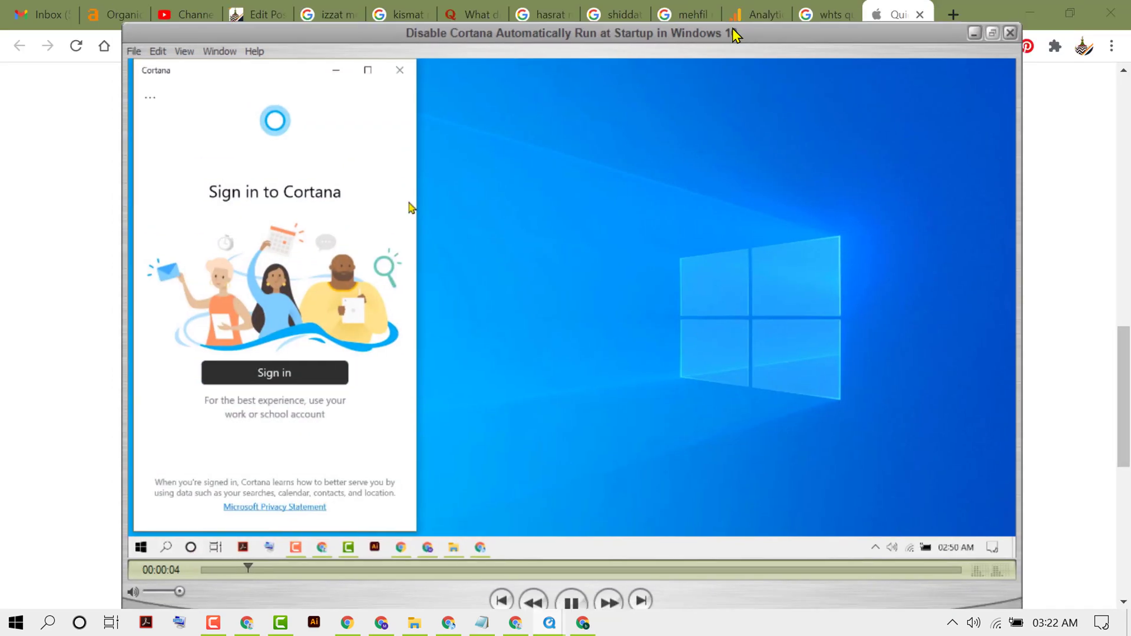
# Pause the playing Cortana video in QuickTime Player and open its Edit menu
pyautogui.moveTo(612, 34); pyautogui.dragTo(597, 22)
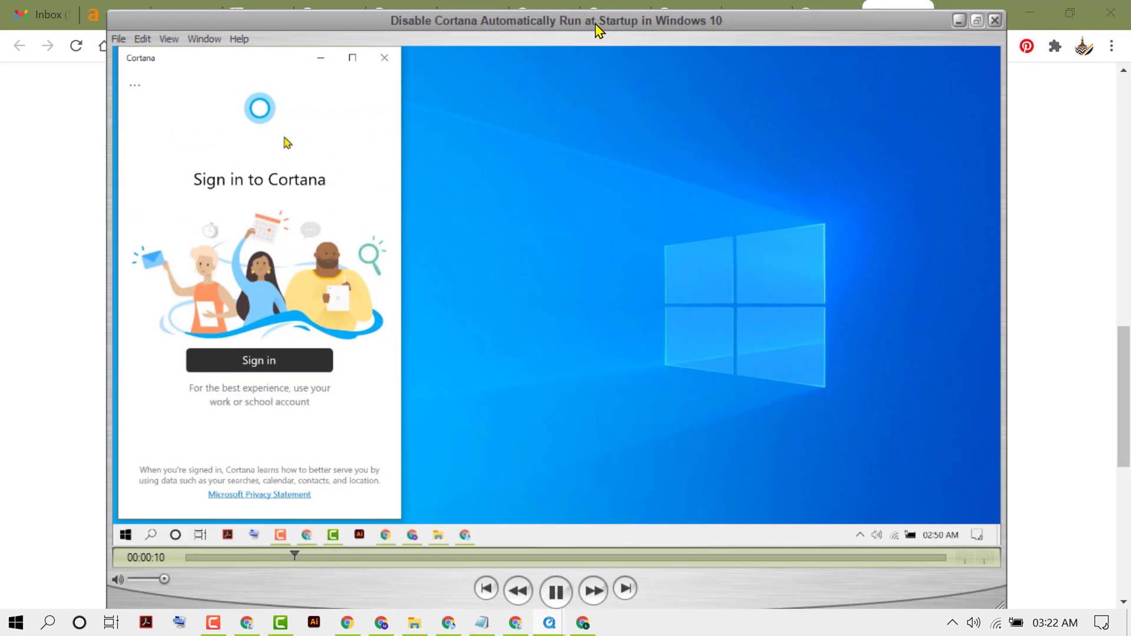
pyautogui.click(141, 39)
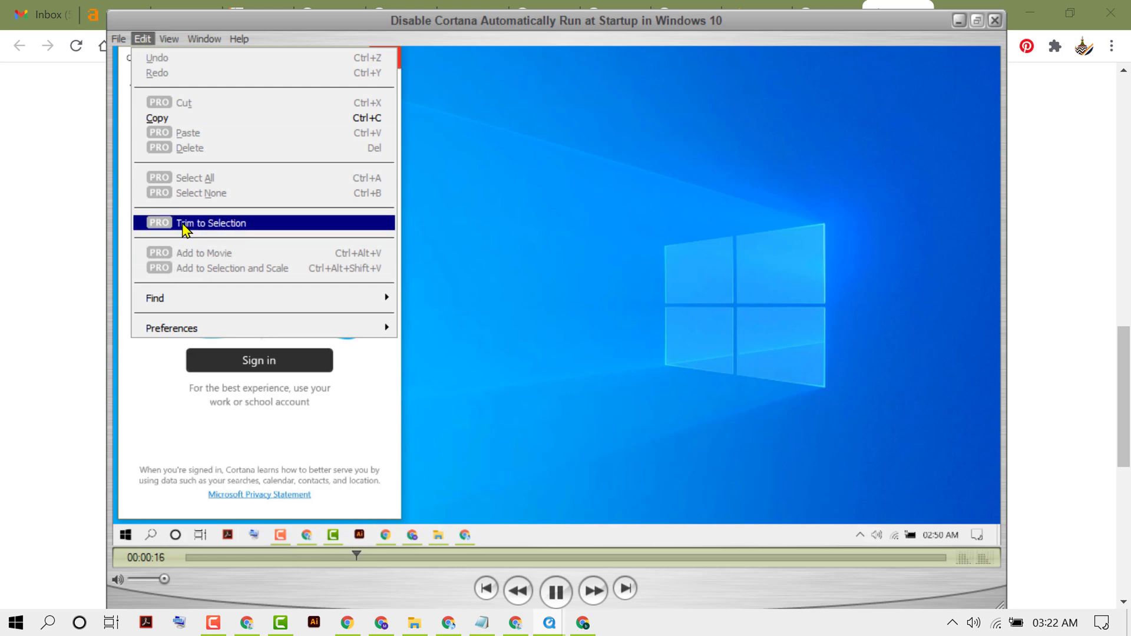
pyautogui.click(566, 376)
pyautogui.click(142, 38)
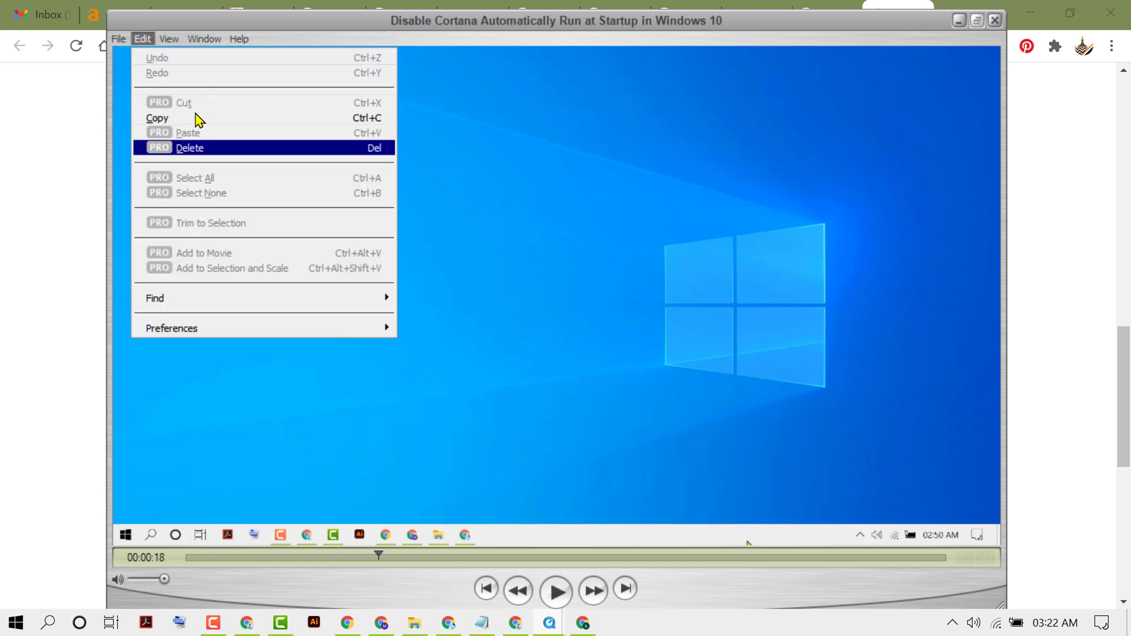